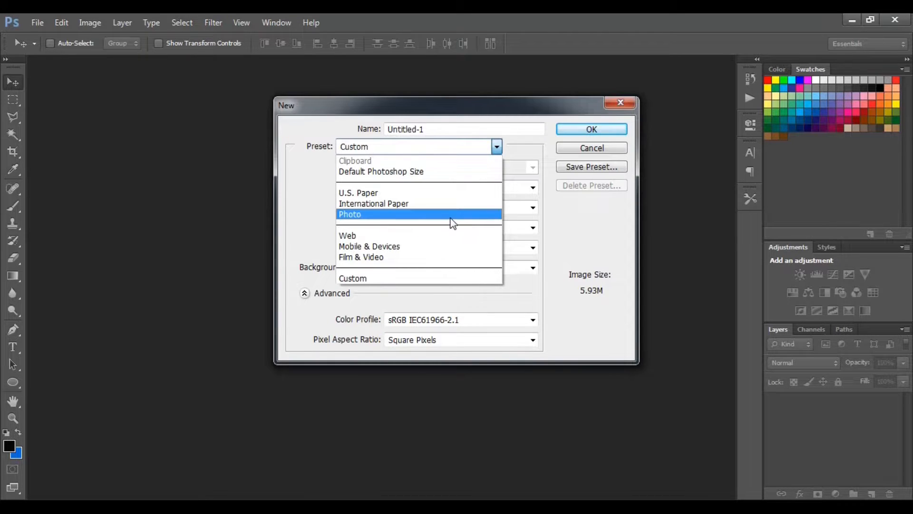
# Create a new document with the Custom preset at 1920 by 1080 pixels, 300 pixels/inch, on a white background
pyautogui.click(564, 223)
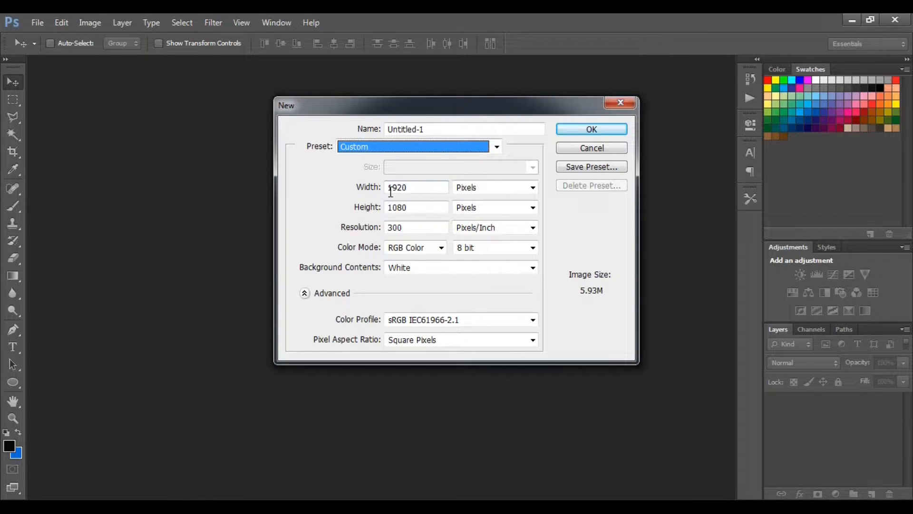
pyautogui.click(412, 210)
pyautogui.click(594, 131)
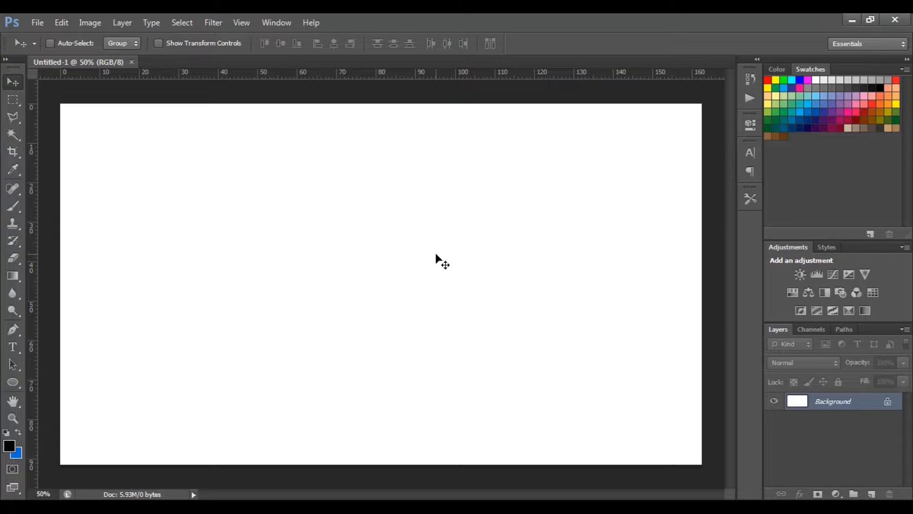
# Add the text "STROKE TEXT" to the canvas in black Arial Bold at 45 pt
pyautogui.click(12, 348)
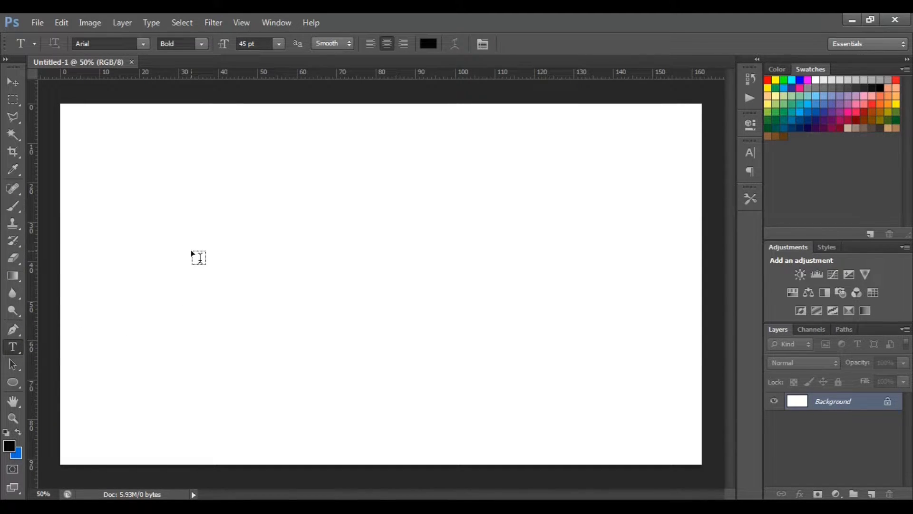
pyautogui.click(219, 254)
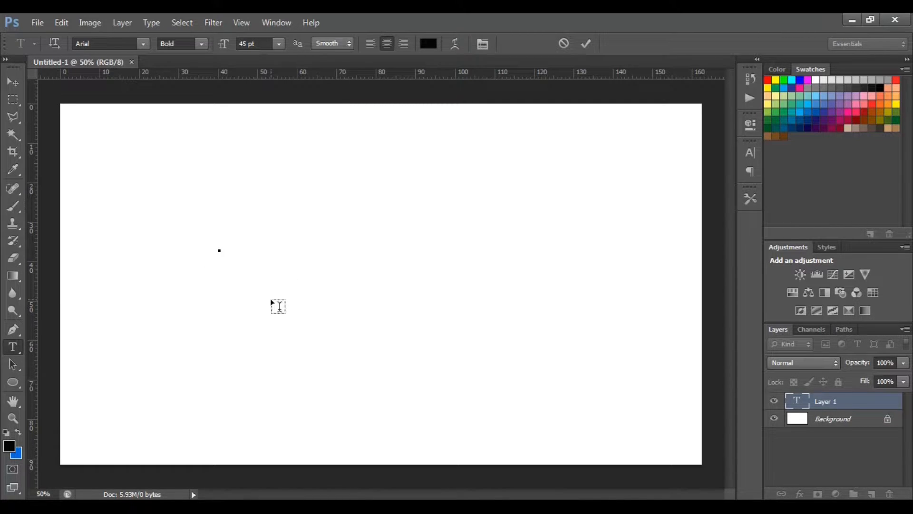
pyautogui.write('ST')
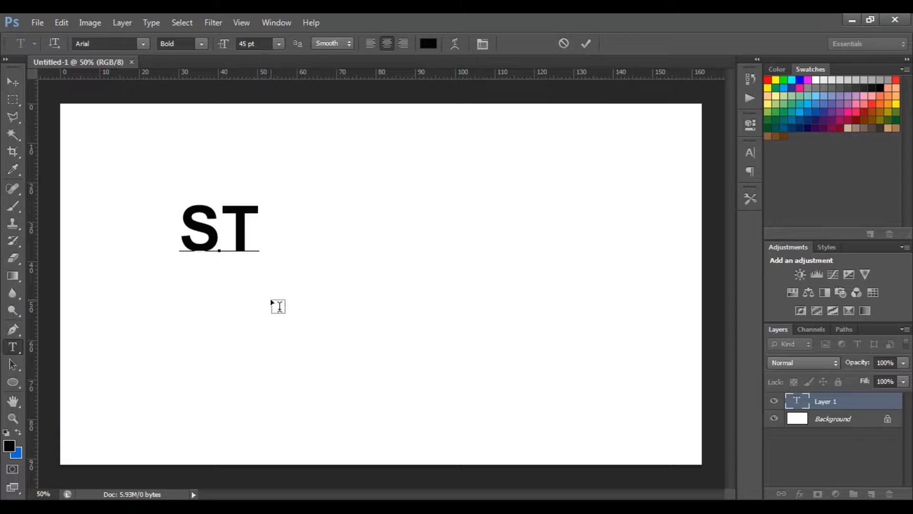
pyautogui.write('RO')
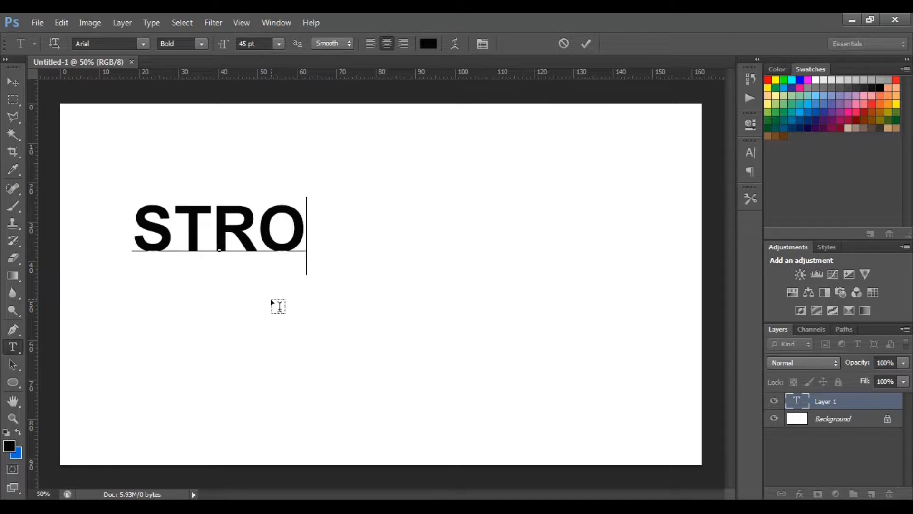
pyautogui.write('KE')
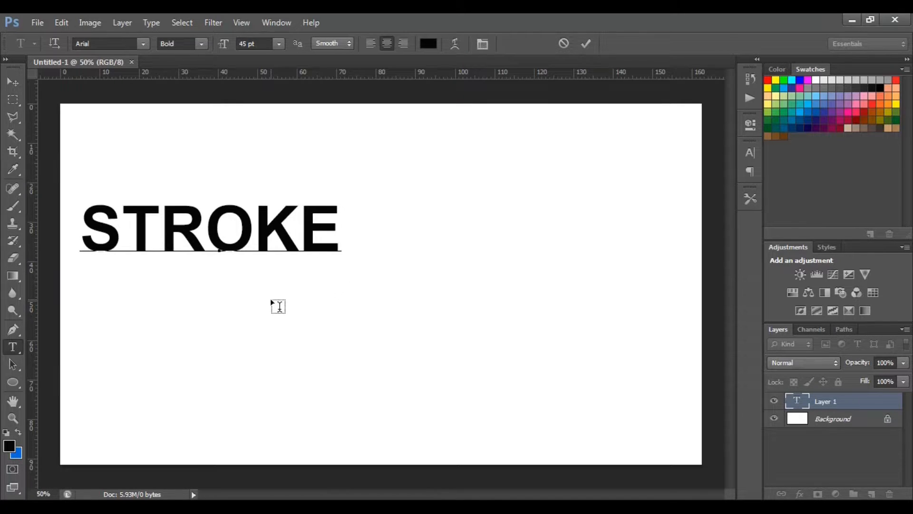
pyautogui.write(' T')
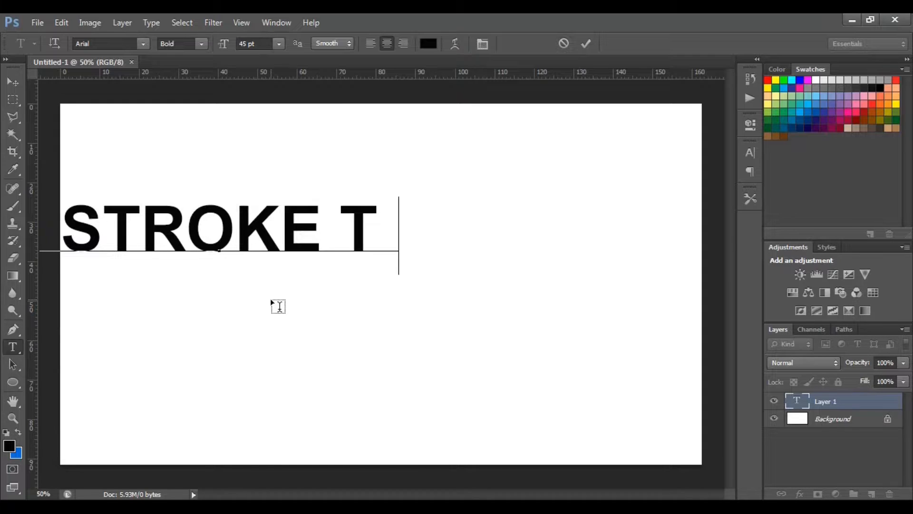
pyautogui.write('EXT')
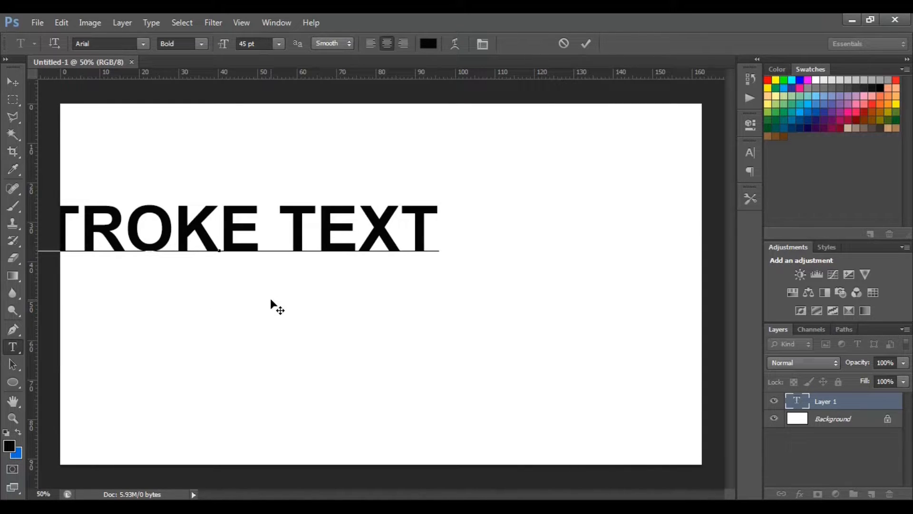
# Center the text horizontally on the canvas by eye and place a duplicate of it below the original
pyautogui.click(13, 81)
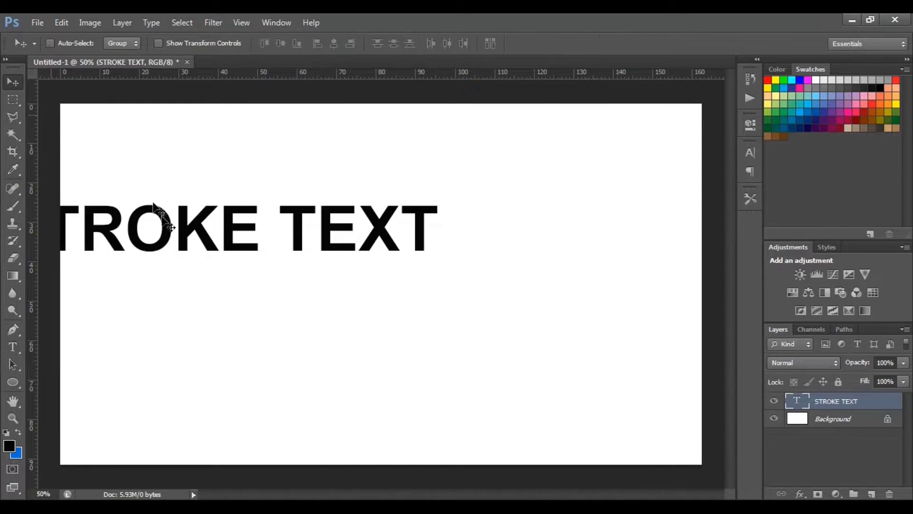
pyautogui.moveTo(191, 249); pyautogui.dragTo(341, 241)
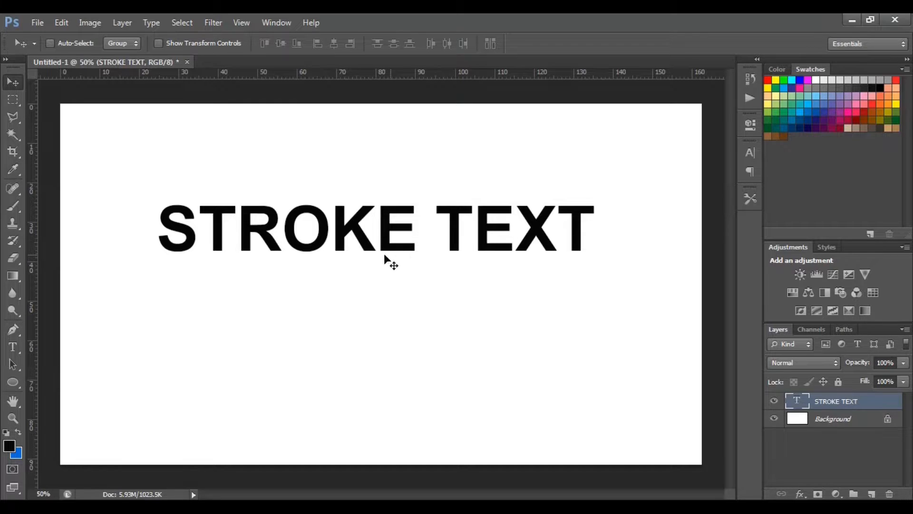
pyautogui.moveTo(364, 255)
pyautogui.mouseDown()
pyautogui.moveTo(371, 327)
pyautogui.moveTo(361, 386)
pyautogui.mouseUp()
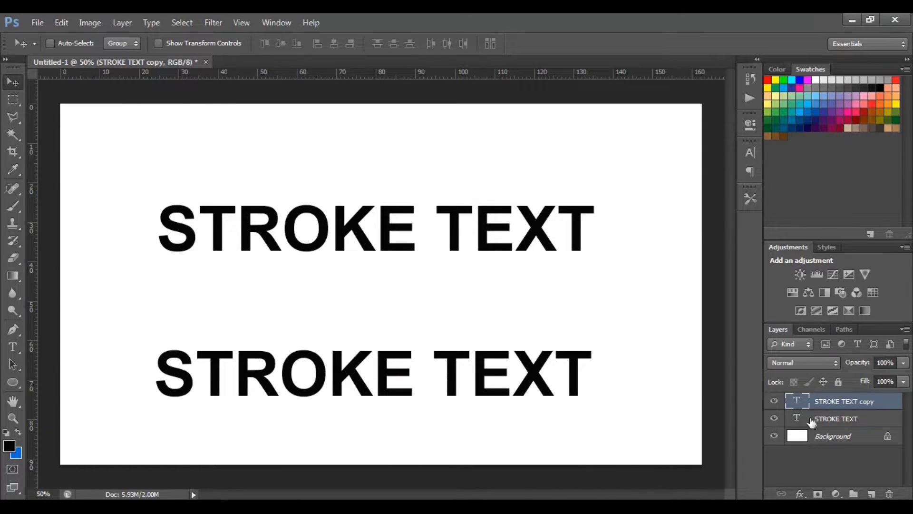
# Toggle the two text layers' visibility to identify them and move the original STROKE TEXT layer above its copy
pyautogui.click(817, 421)
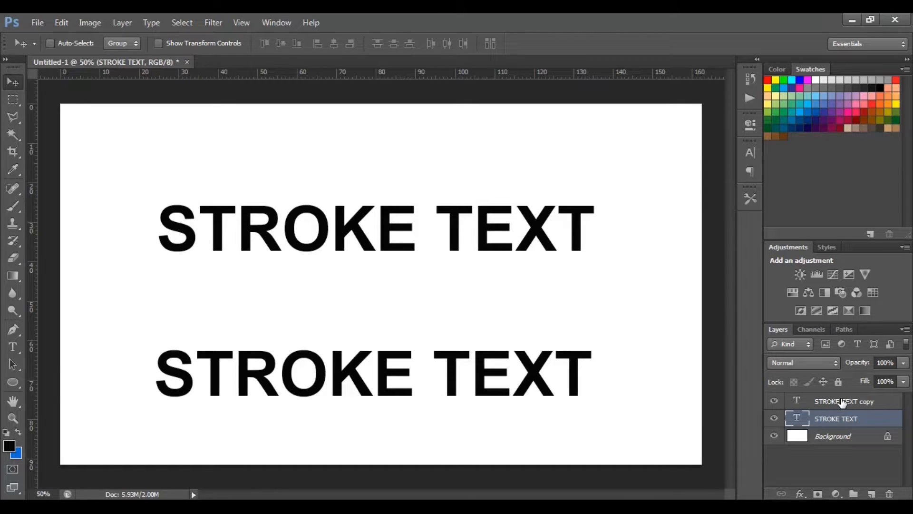
pyautogui.click(843, 403)
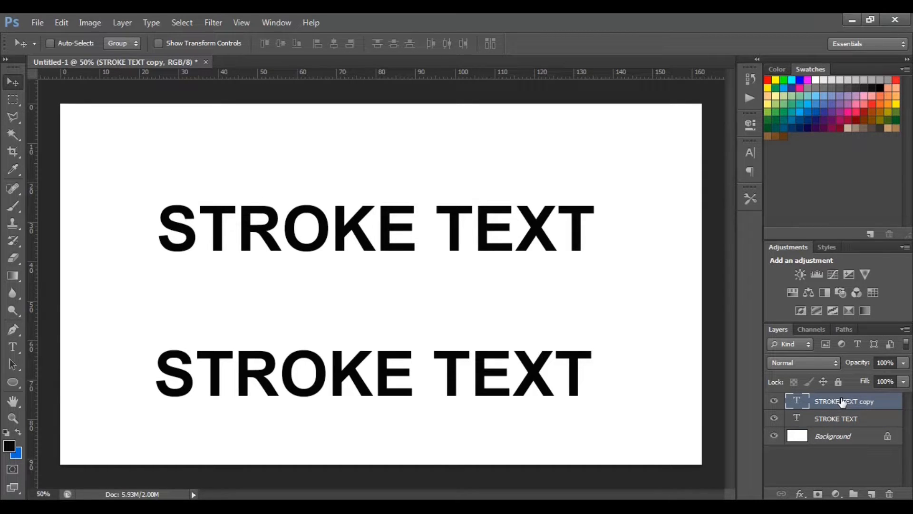
pyautogui.click(775, 401)
pyautogui.click(774, 402)
pyautogui.click(775, 418)
pyautogui.click(775, 418)
pyautogui.moveTo(819, 418); pyautogui.dragTo(832, 408)
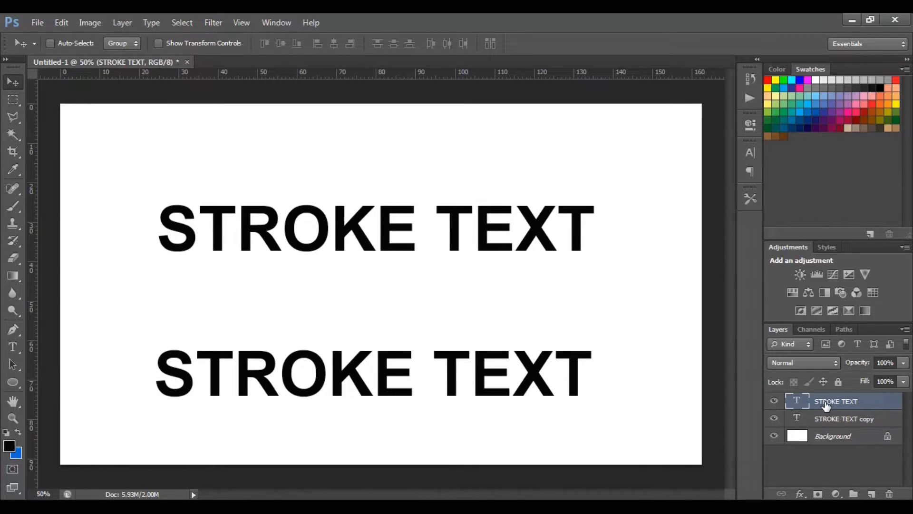
# Add a Stroke layer style to the original text with a bright red color (#fa0404) and a size of 10 px
pyautogui.click(800, 495)
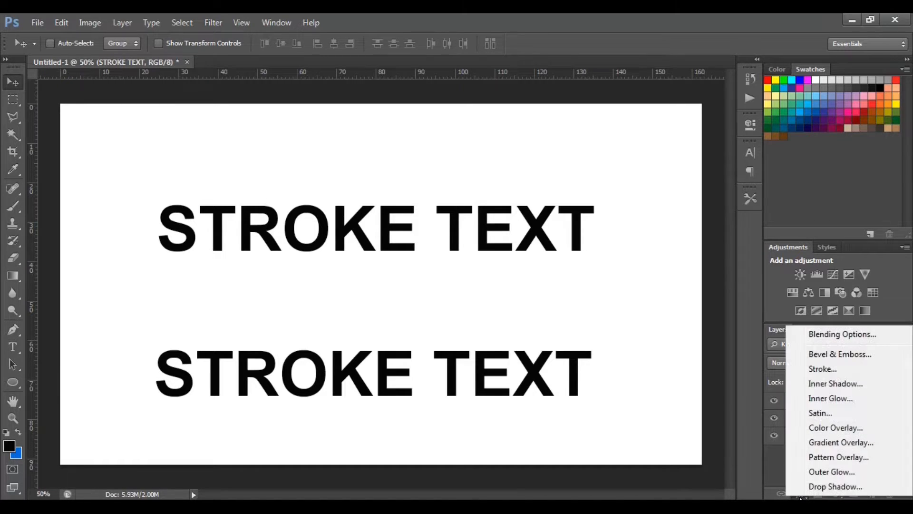
pyautogui.click(822, 370)
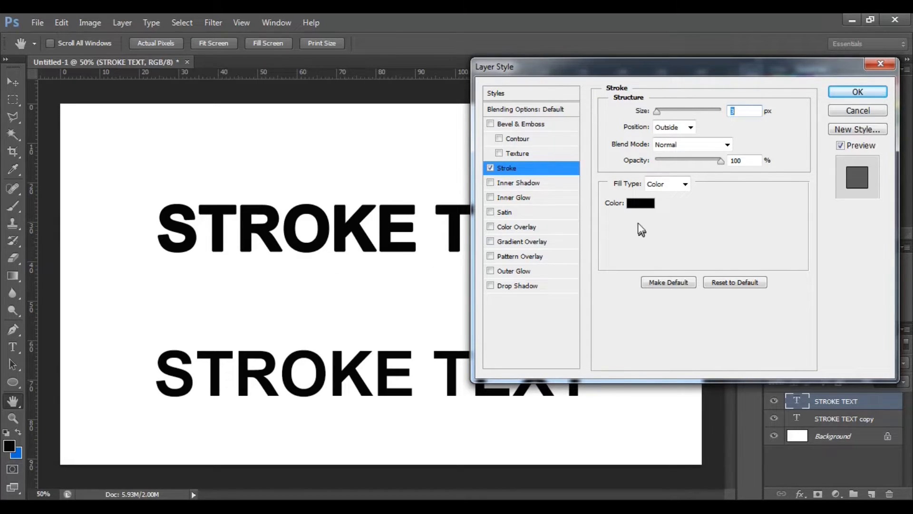
pyautogui.click(640, 204)
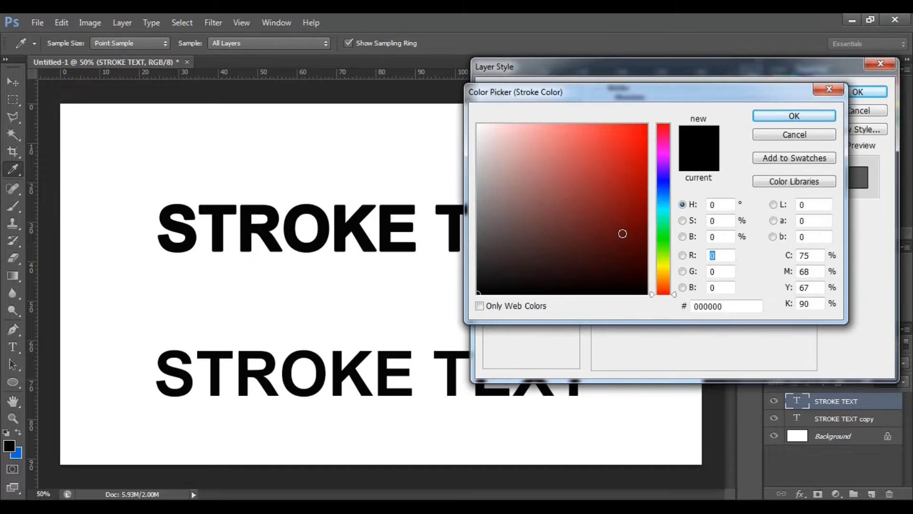
pyautogui.moveTo(504, 272); pyautogui.dragTo(641, 130)
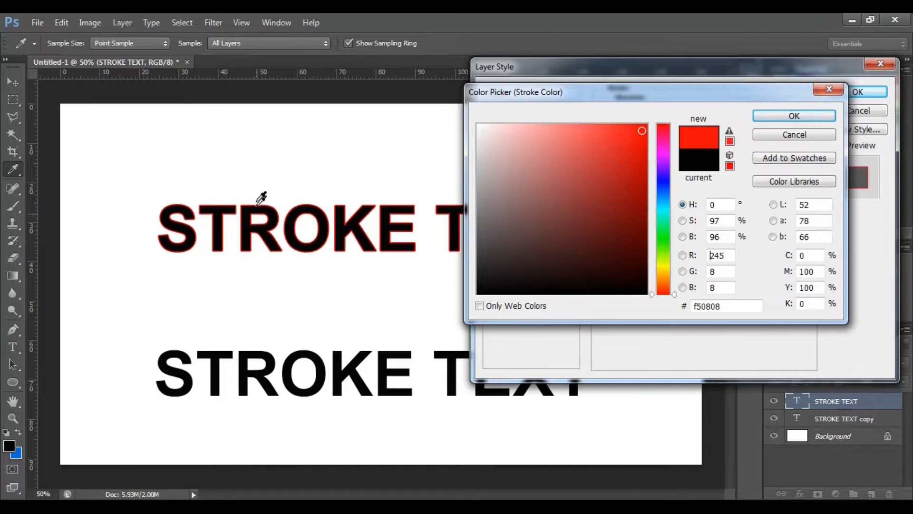
pyautogui.moveTo(642, 135); pyautogui.dragTo(645, 128)
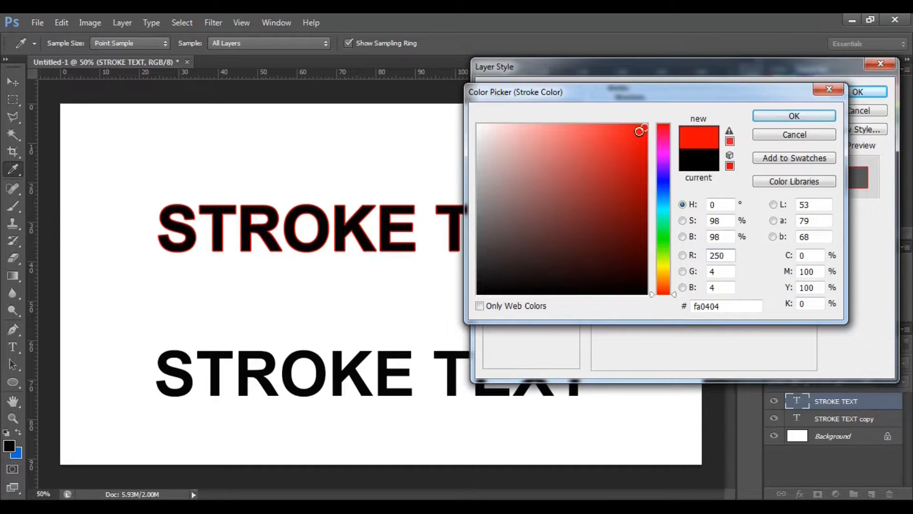
pyautogui.click(780, 117)
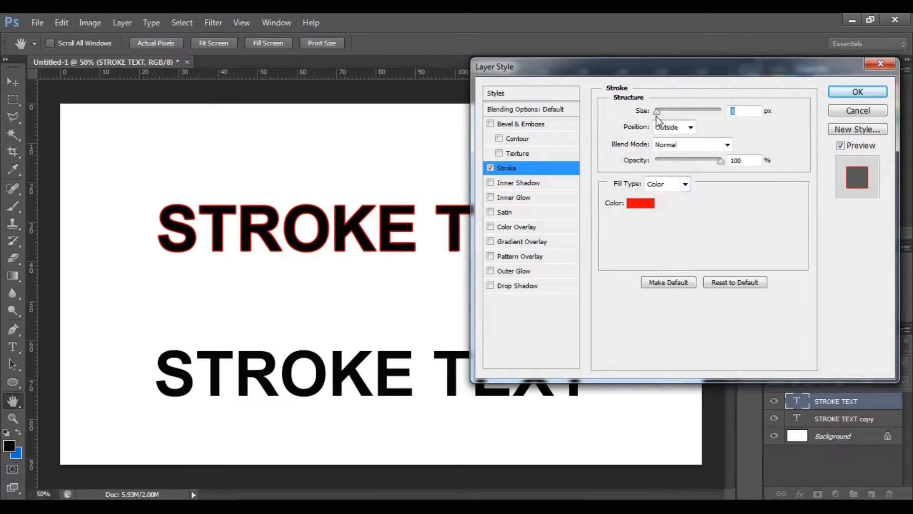
pyautogui.moveTo(659, 114)
pyautogui.mouseDown()
pyautogui.moveTo(698, 115)
pyautogui.moveTo(661, 114)
pyautogui.mouseUp()
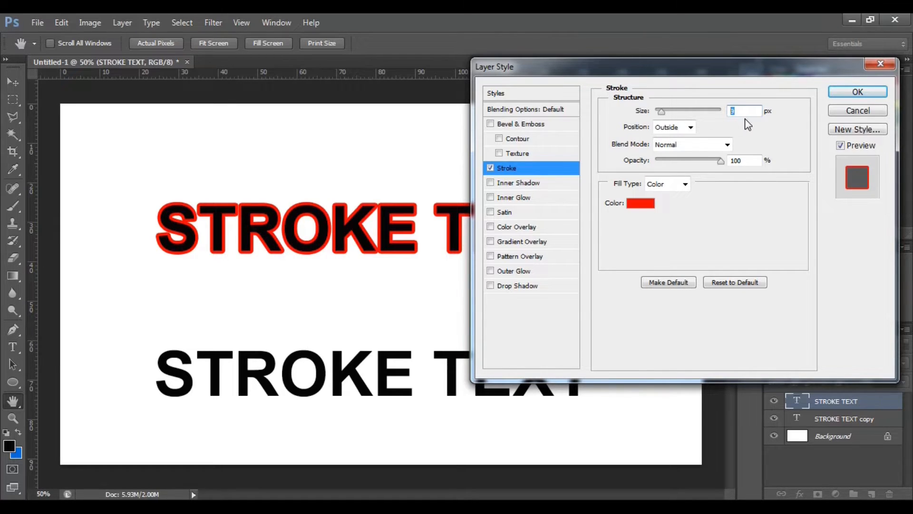
pyautogui.write('10')
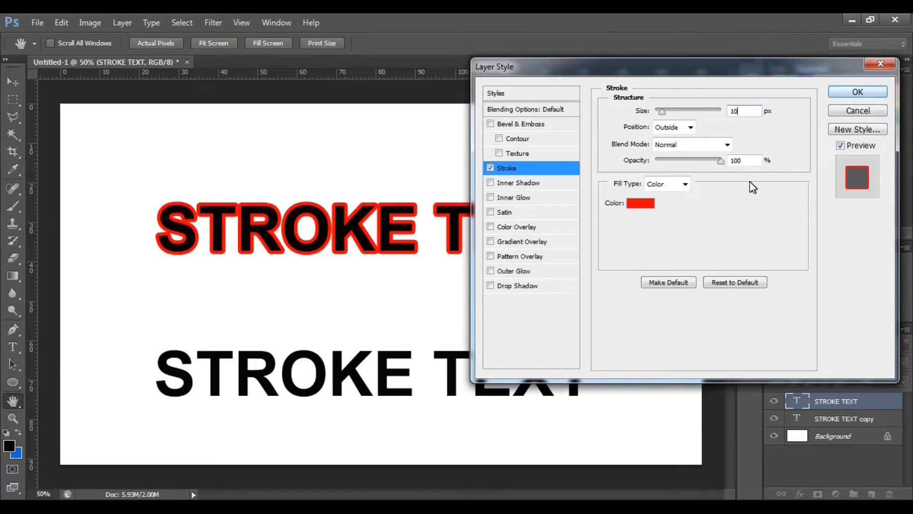
# Compare the Inside, Center and Outside positions for the stroke, ending on Outside
pyautogui.click(692, 128)
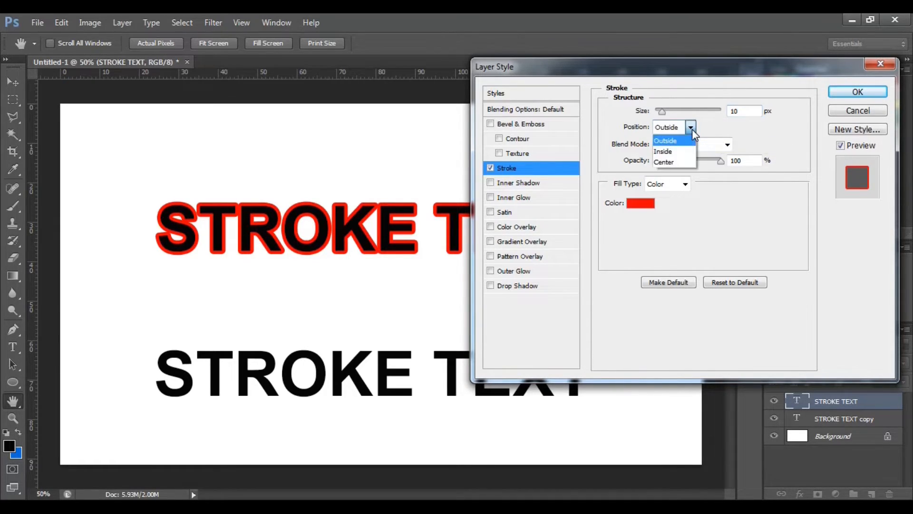
pyautogui.click(682, 152)
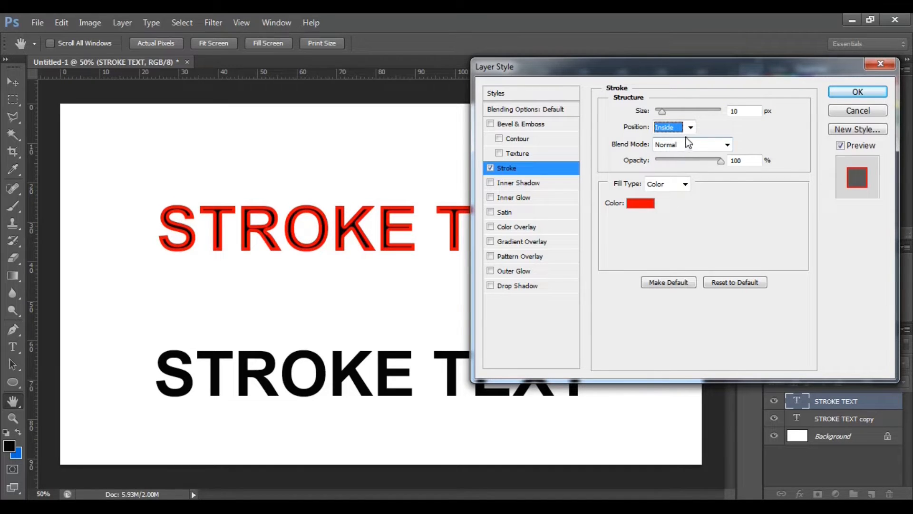
pyautogui.click(691, 127)
pyautogui.click(675, 161)
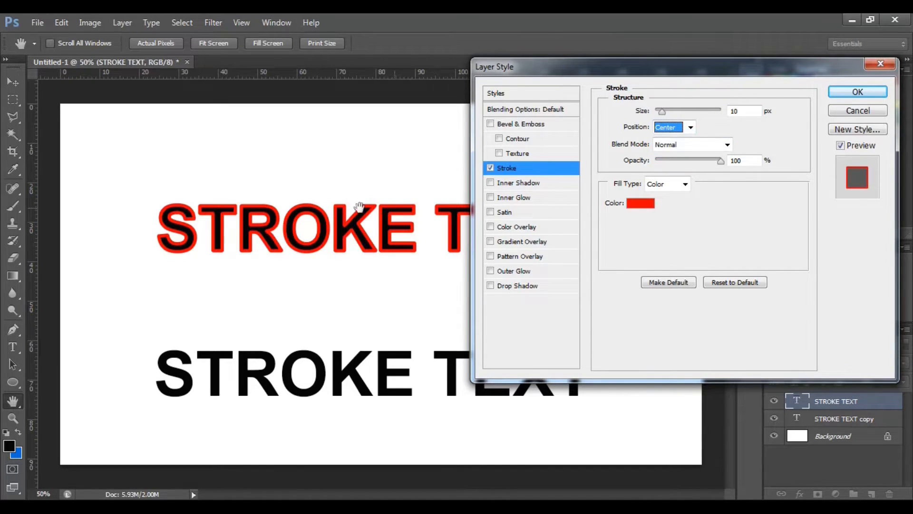
pyautogui.click(690, 129)
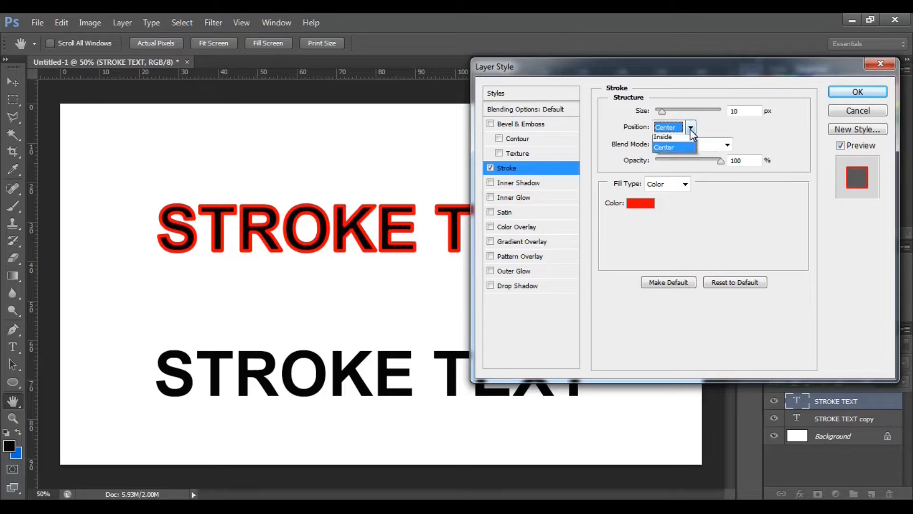
pyautogui.click(677, 141)
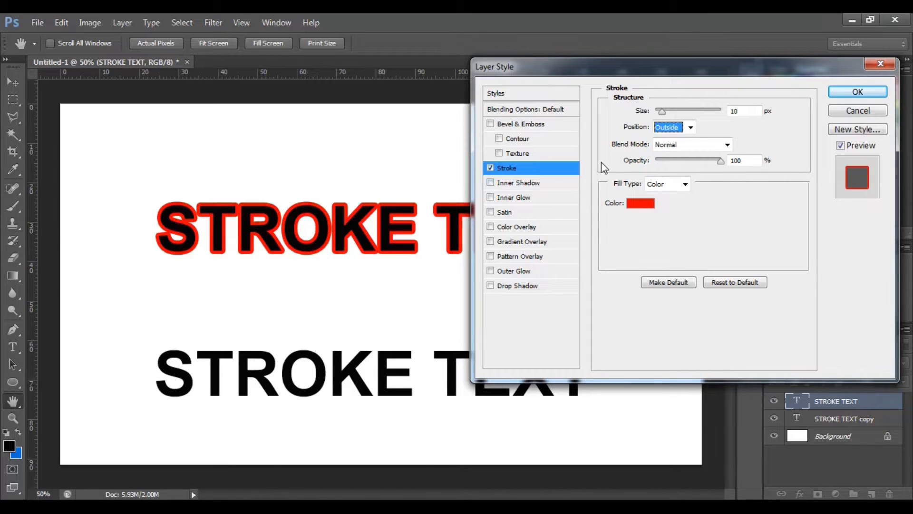
pyautogui.click(691, 127)
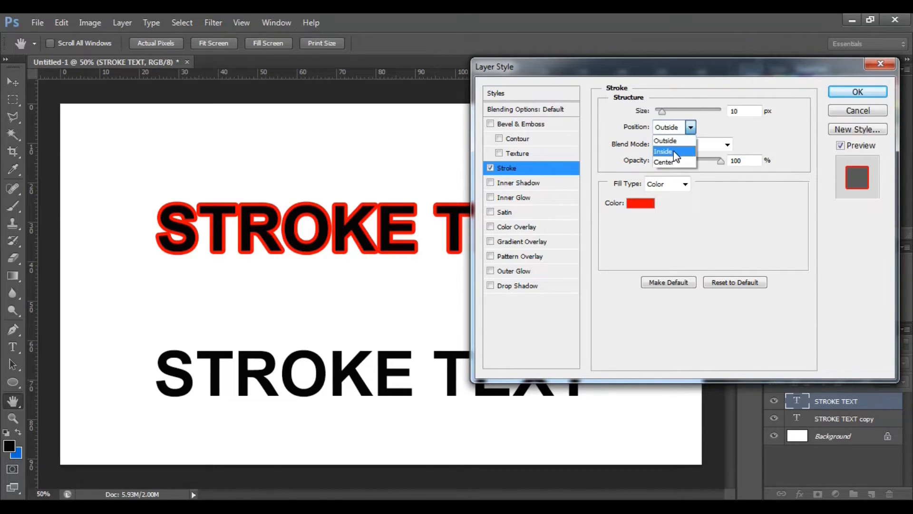
pyautogui.click(673, 150)
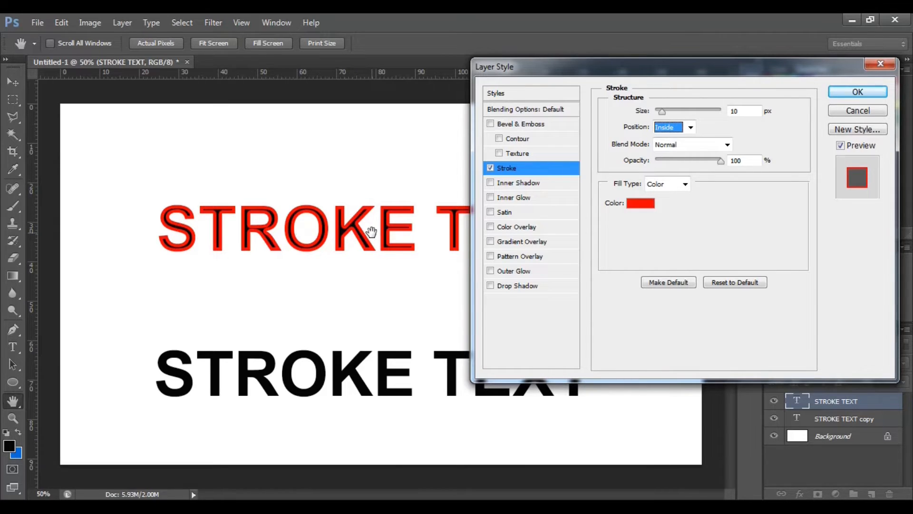
pyautogui.click(691, 127)
pyautogui.click(668, 159)
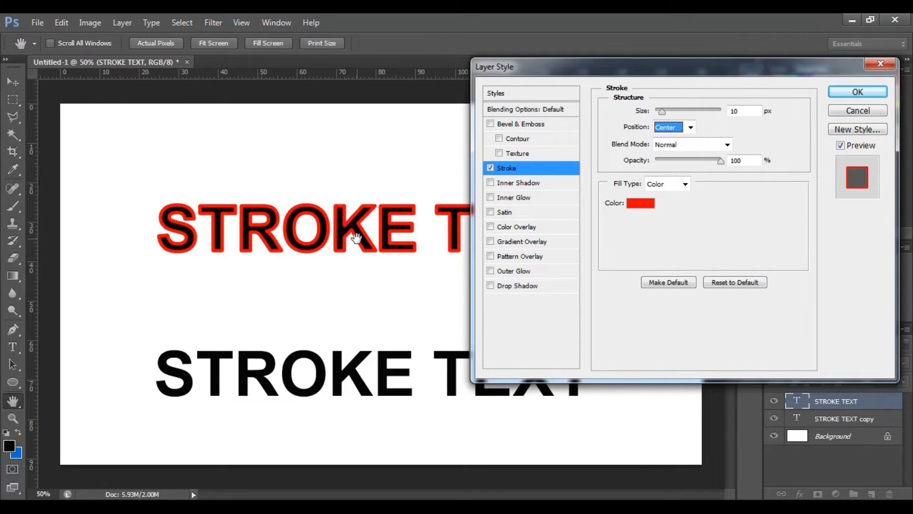
pyautogui.click(691, 127)
pyautogui.click(681, 141)
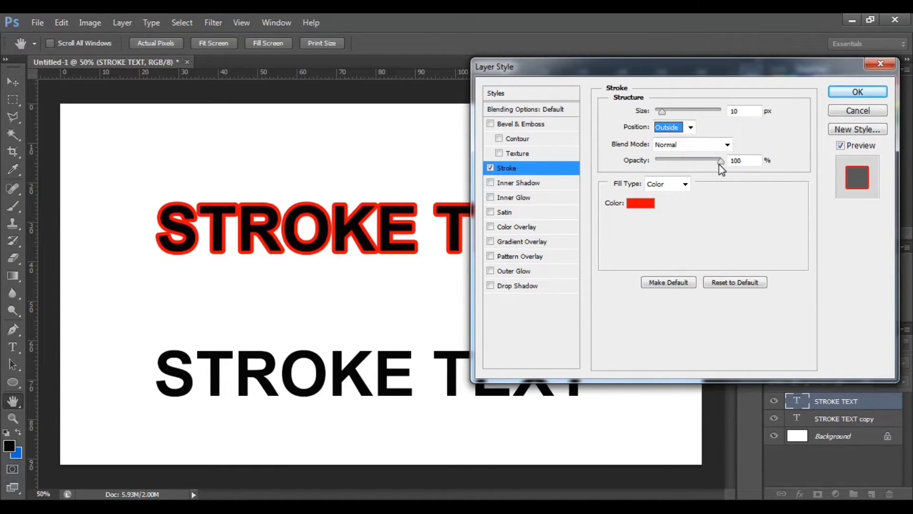
# Try muted, blue (#165dee) and green (#30ee16) colors for the text stroke, and discard the color change
pyautogui.moveTo(720, 161)
pyautogui.mouseDown()
pyautogui.moveTo(657, 165)
pyautogui.moveTo(723, 161)
pyautogui.mouseUp()
pyautogui.click(646, 206)
pyautogui.click(585, 186)
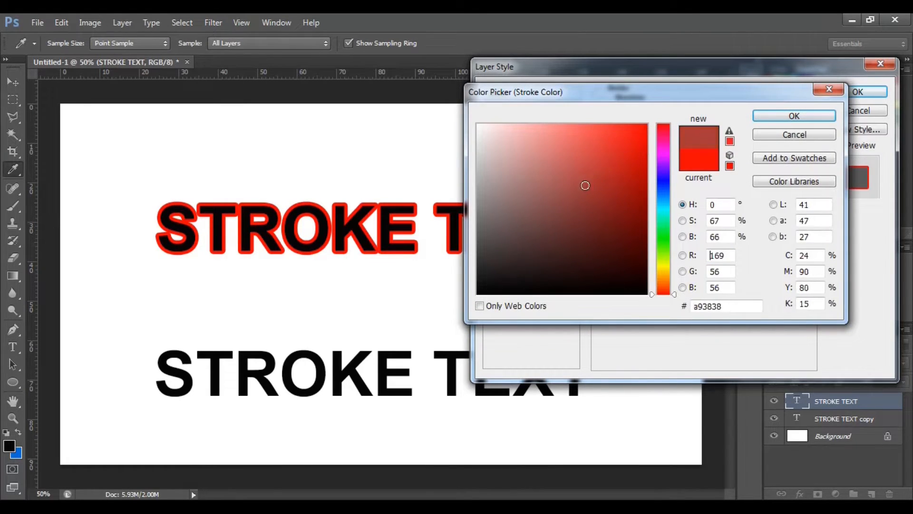
pyautogui.click(533, 214)
pyautogui.click(666, 189)
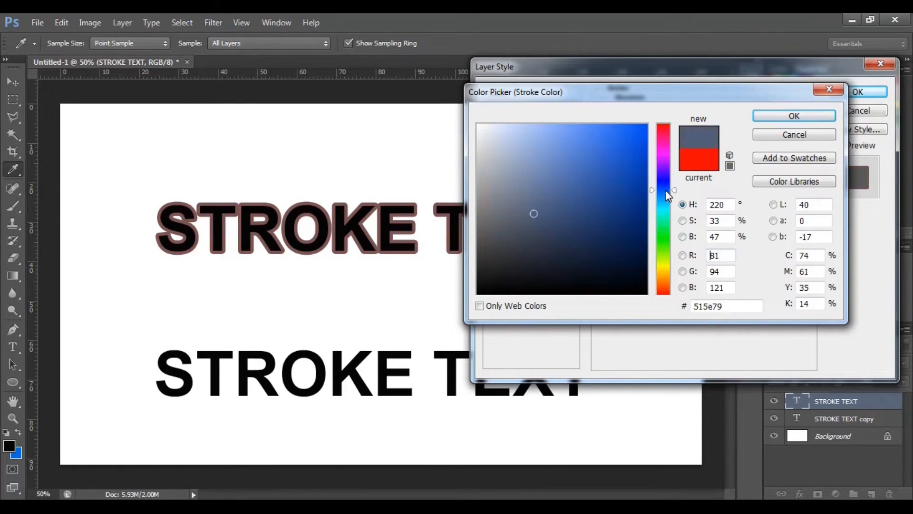
pyautogui.moveTo(597, 181); pyautogui.dragTo(631, 139)
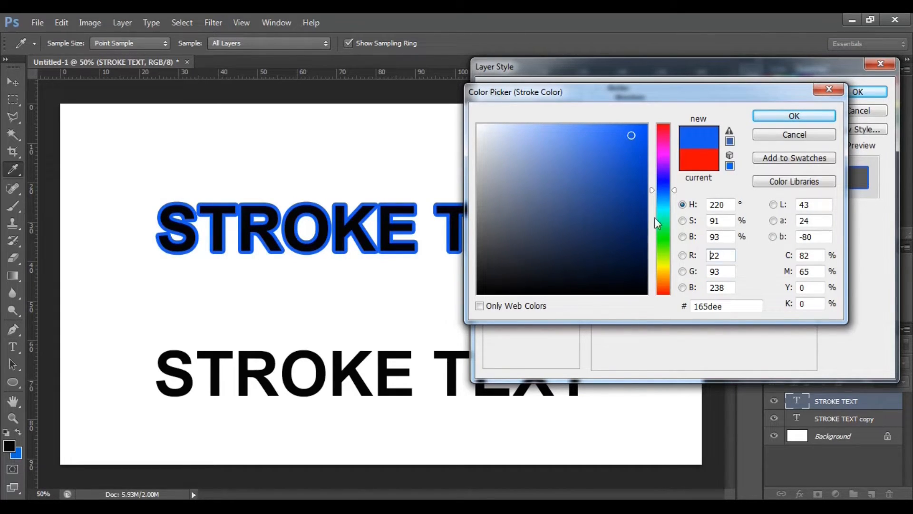
pyautogui.click(660, 241)
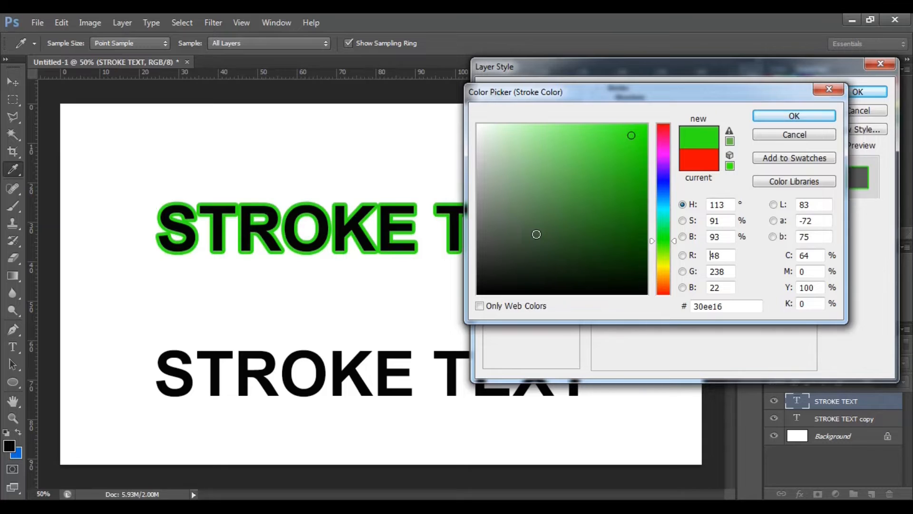
pyautogui.click(793, 135)
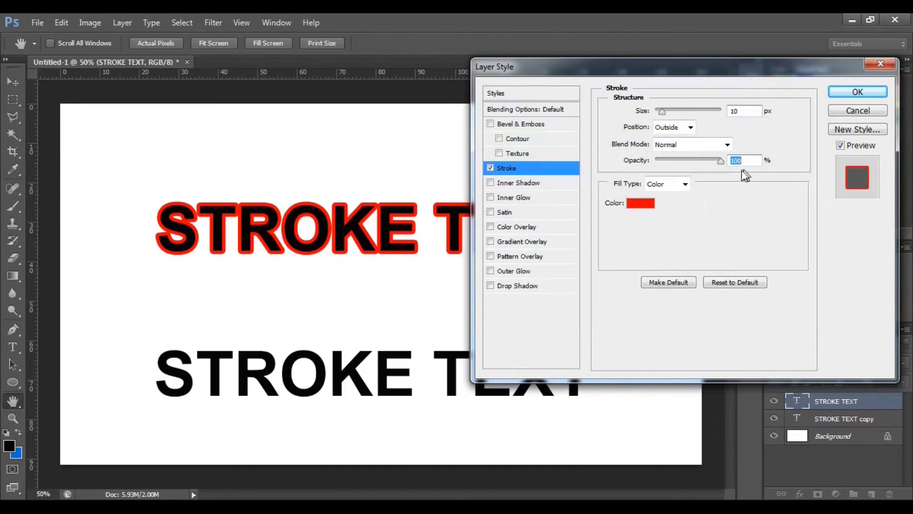
# Switch the stroke's fill type to Gradient, preview the Red, Green preset without keeping it, and look through the gradient presets
pyautogui.click(689, 187)
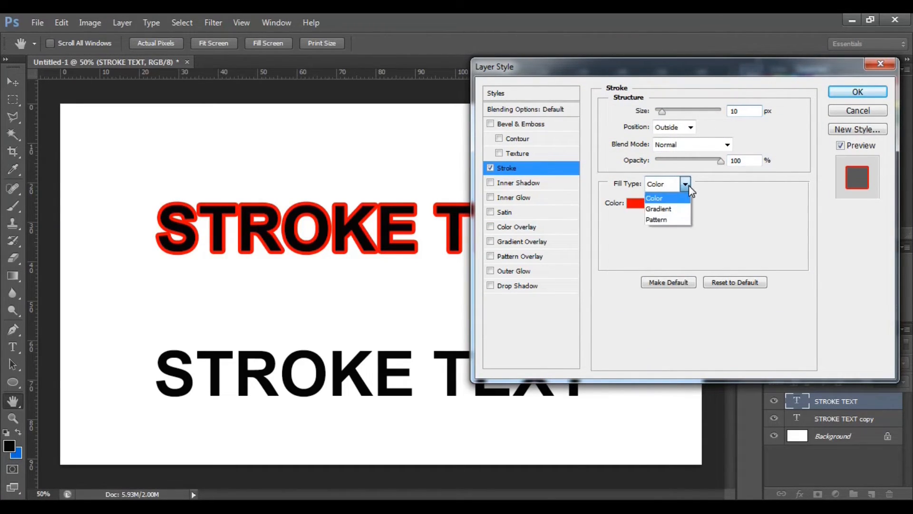
pyautogui.click(672, 209)
pyautogui.click(672, 204)
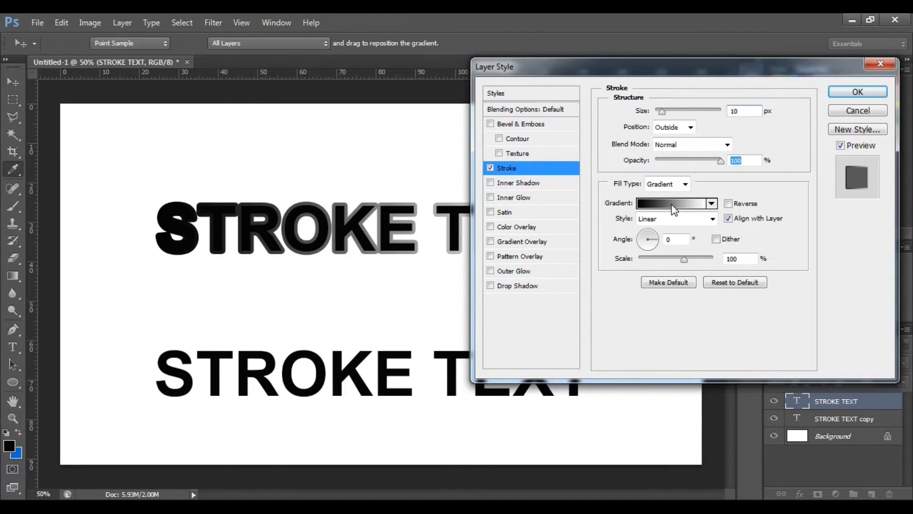
pyautogui.click(401, 119)
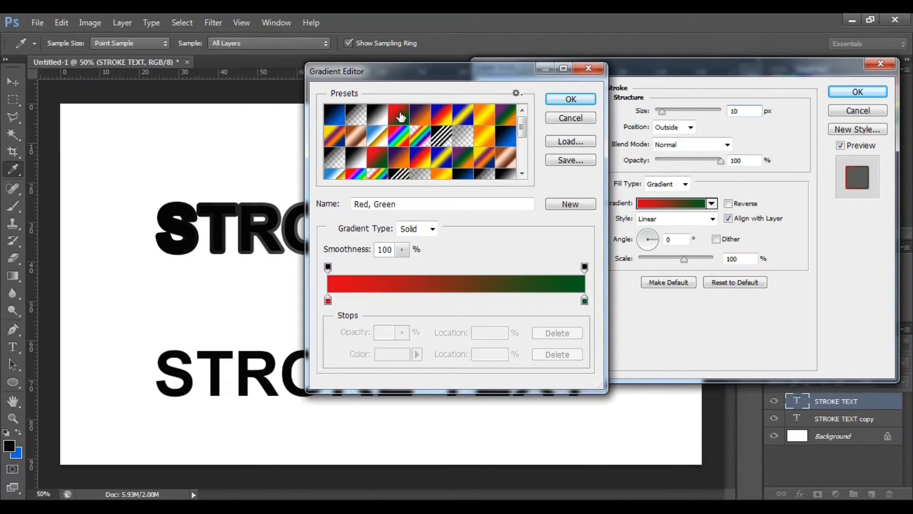
pyautogui.moveTo(479, 76); pyautogui.dragTo(496, 104)
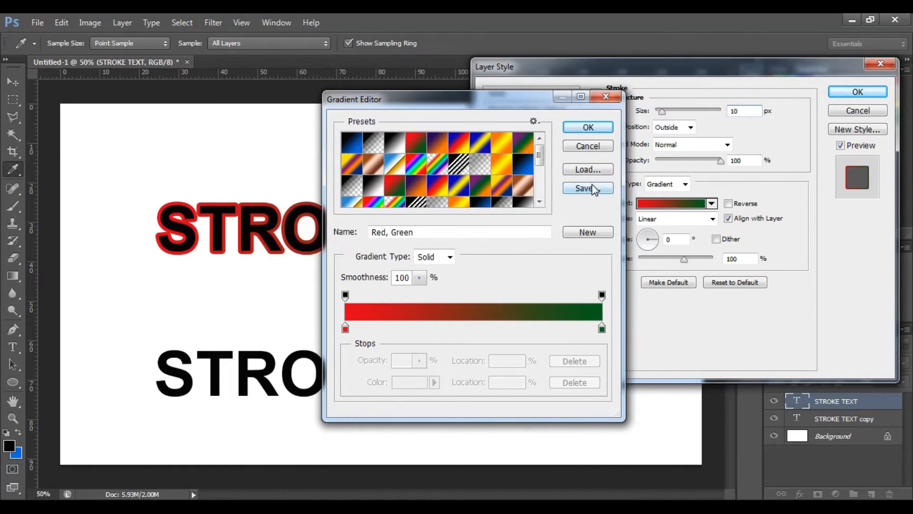
pyautogui.click(592, 151)
pyautogui.click(712, 204)
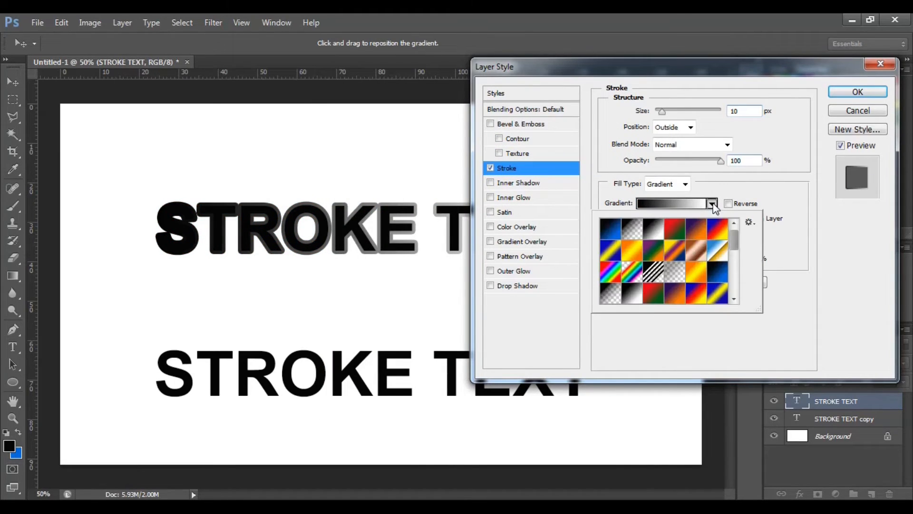
pyautogui.click(712, 203)
# Preview the Pattern fill type on the stroke and return the fill type to Color
pyautogui.click(686, 186)
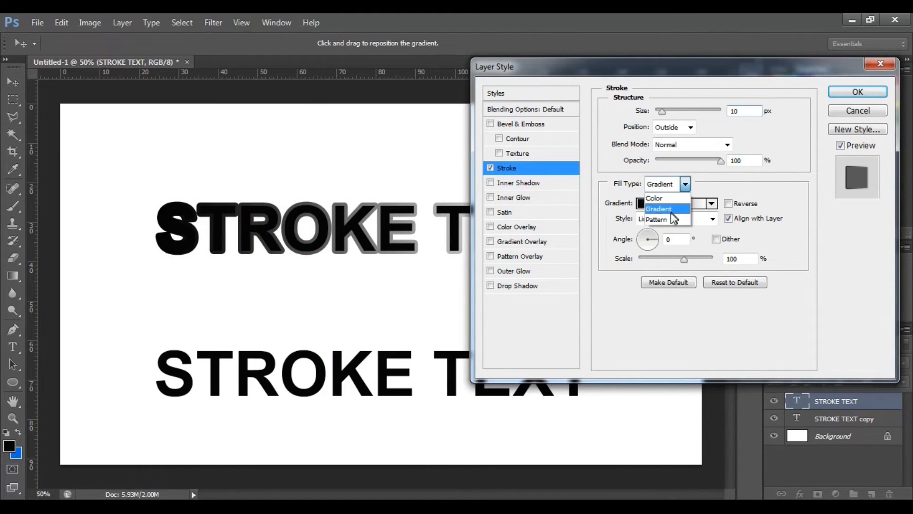
pyautogui.click(666, 199)
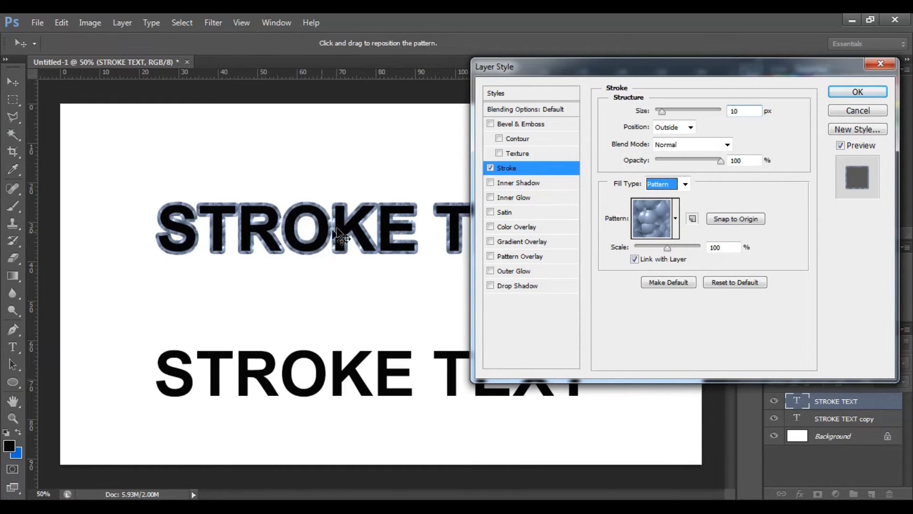
pyautogui.click(686, 185)
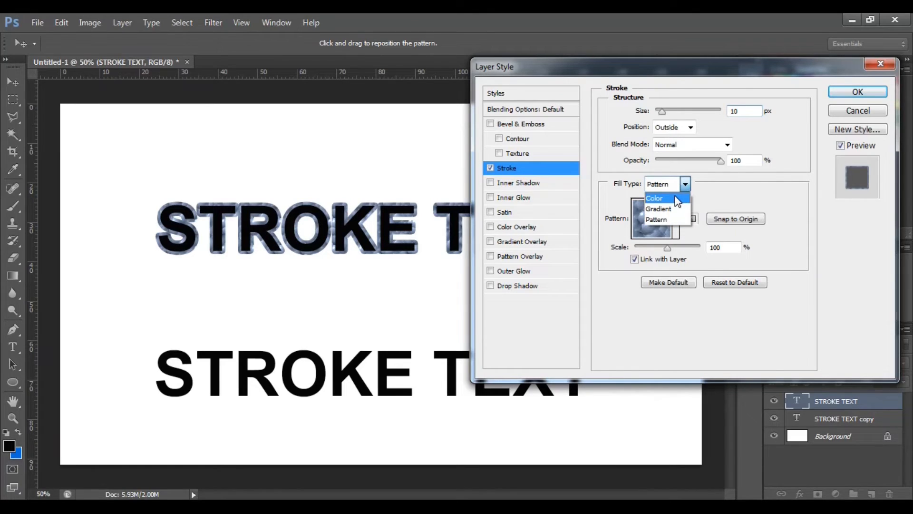
pyautogui.click(678, 198)
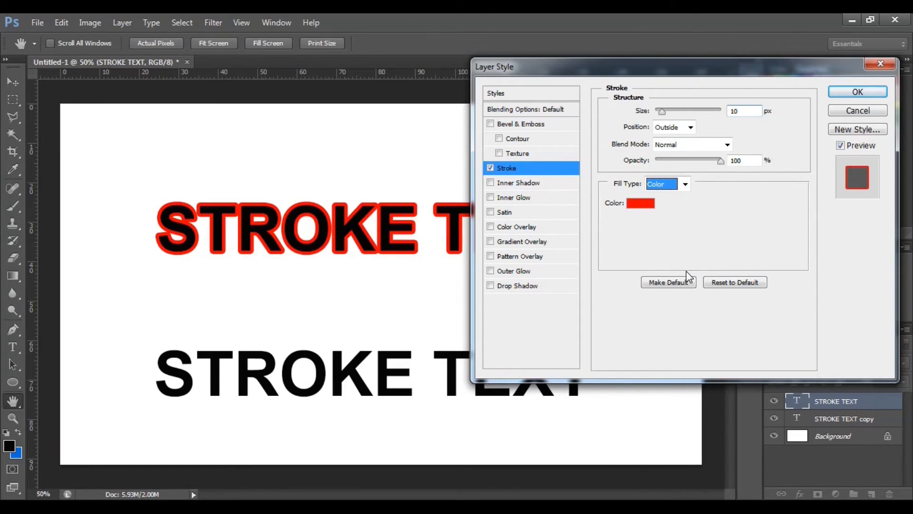